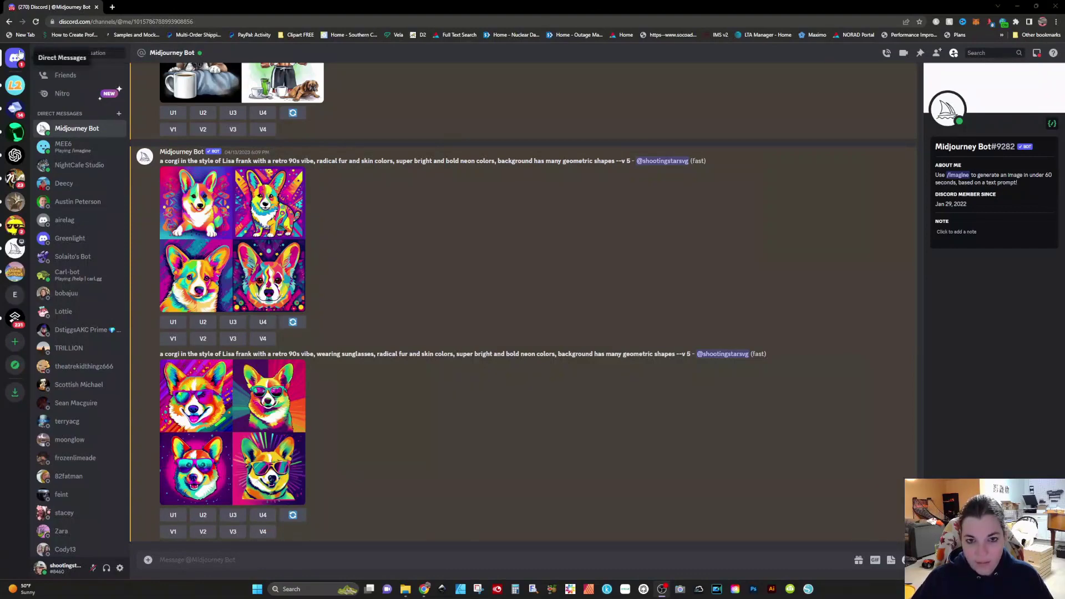
Step: Start creating a new server from scratch with Create My Own, designated for me and my friends
left_click(15, 342)
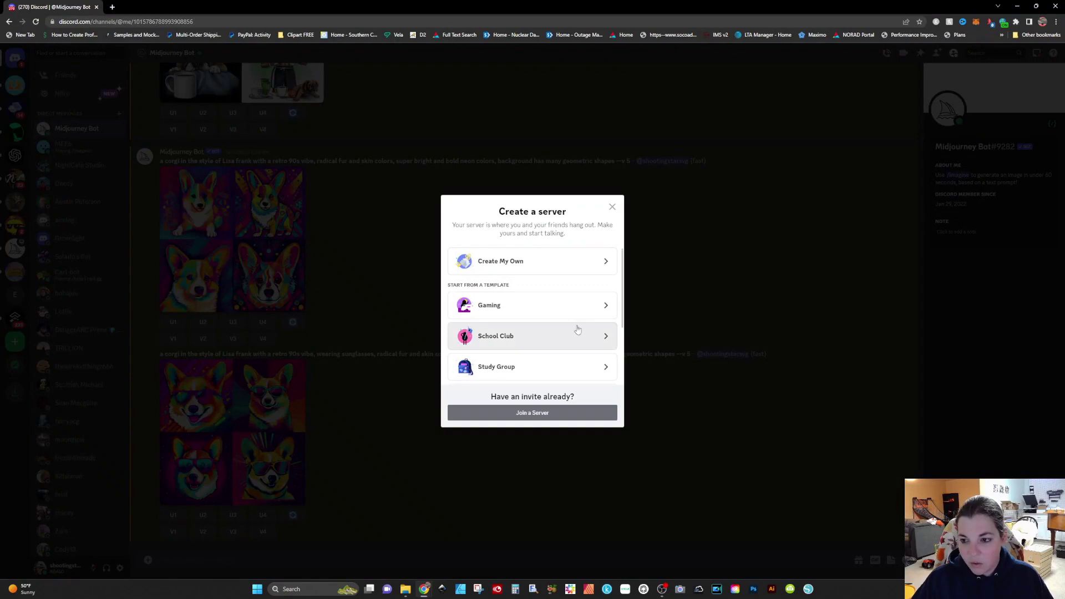
scroll(533, 332, "down", 1)
scroll(533, 345, "down", 1)
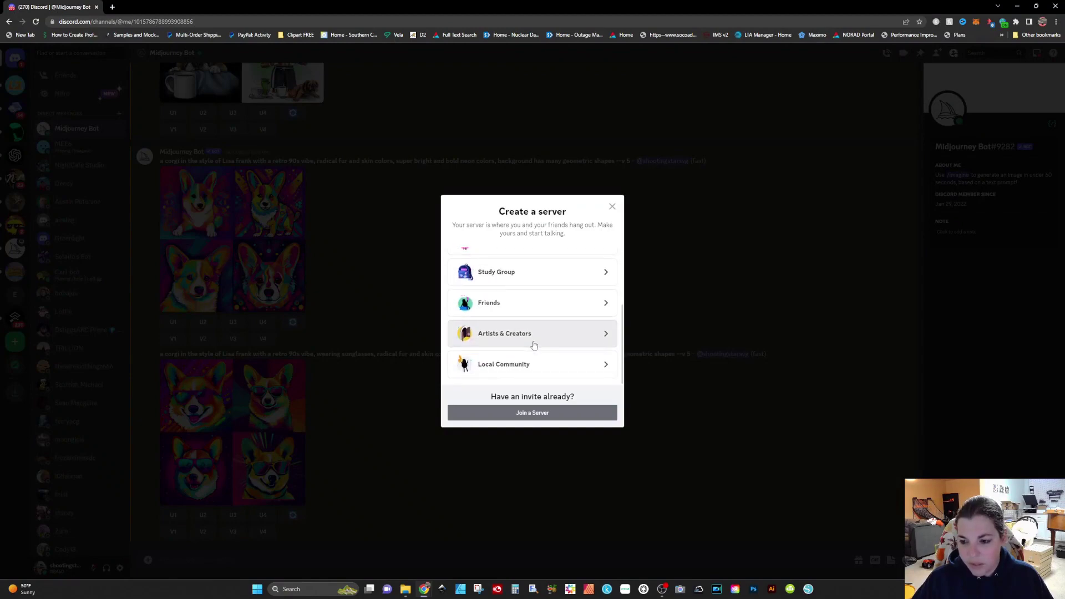
scroll(533, 345, "up", 3)
left_click(527, 267)
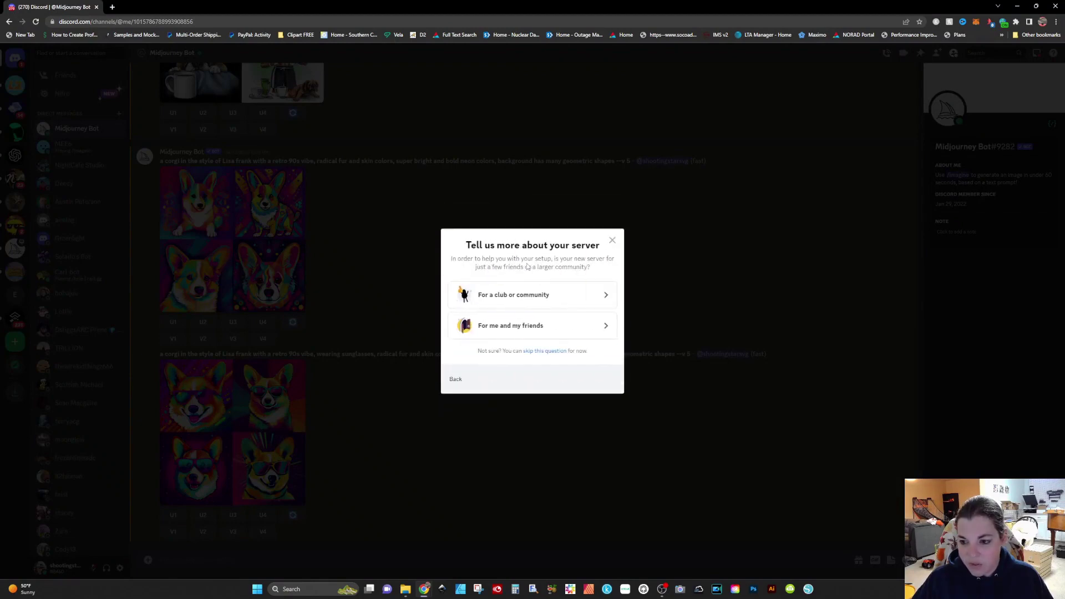
left_click(546, 334)
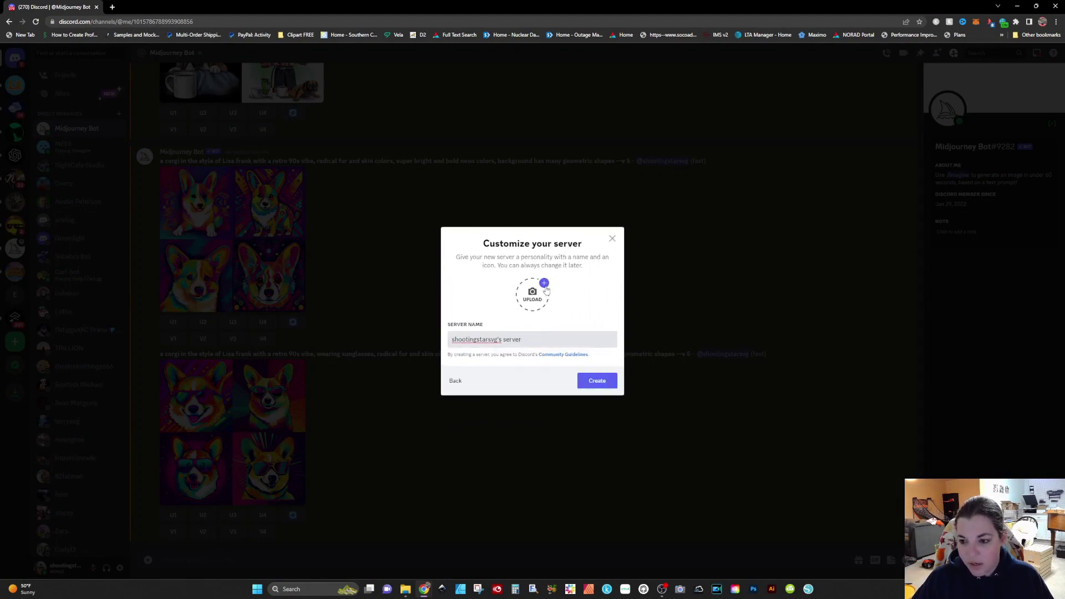
Step: Upload a logo image as the server icon, name the server "MidJourney File Organizer", and create it
left_click(546, 289)
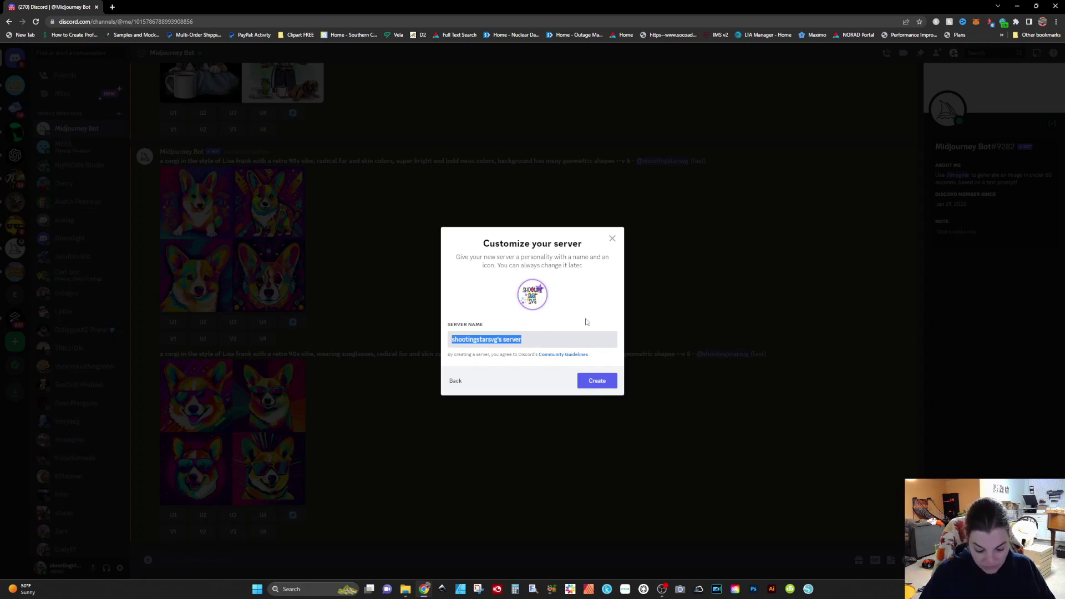
type("MidJourney")
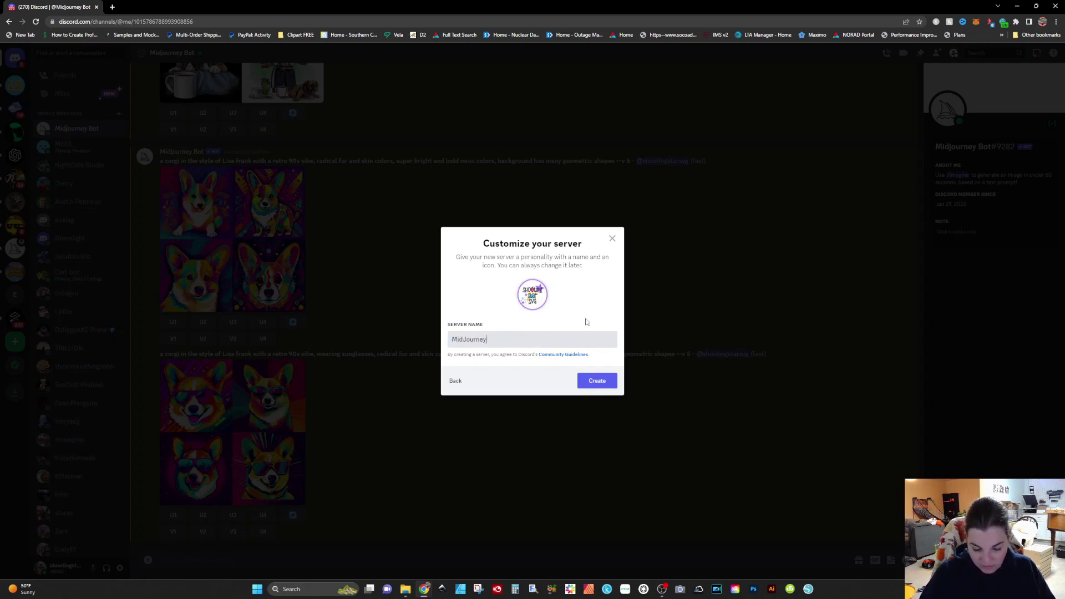
type(" File Or")
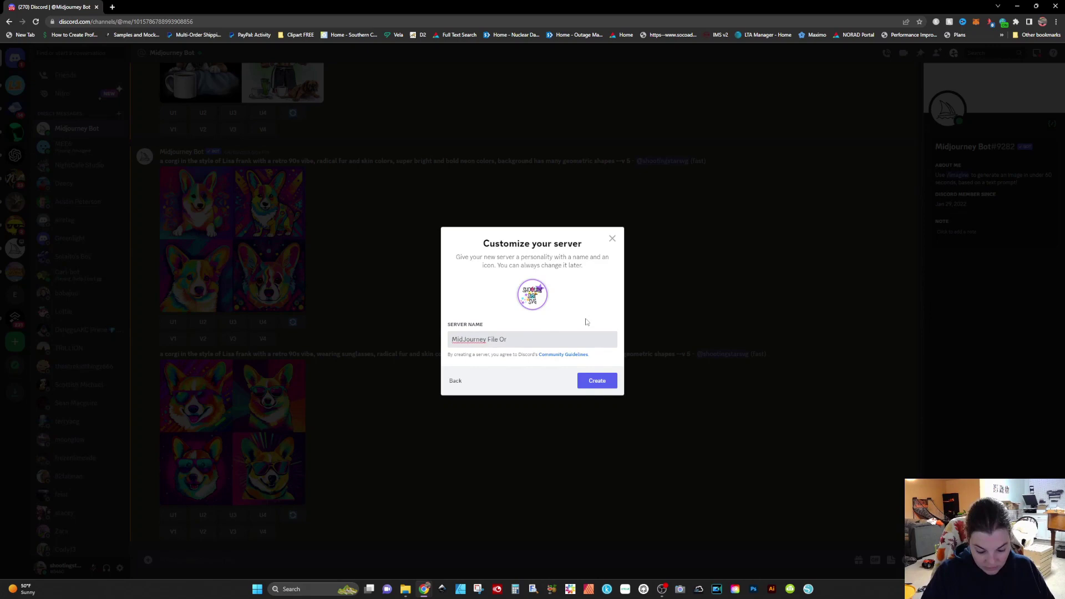
type("ganizer")
left_click(592, 382)
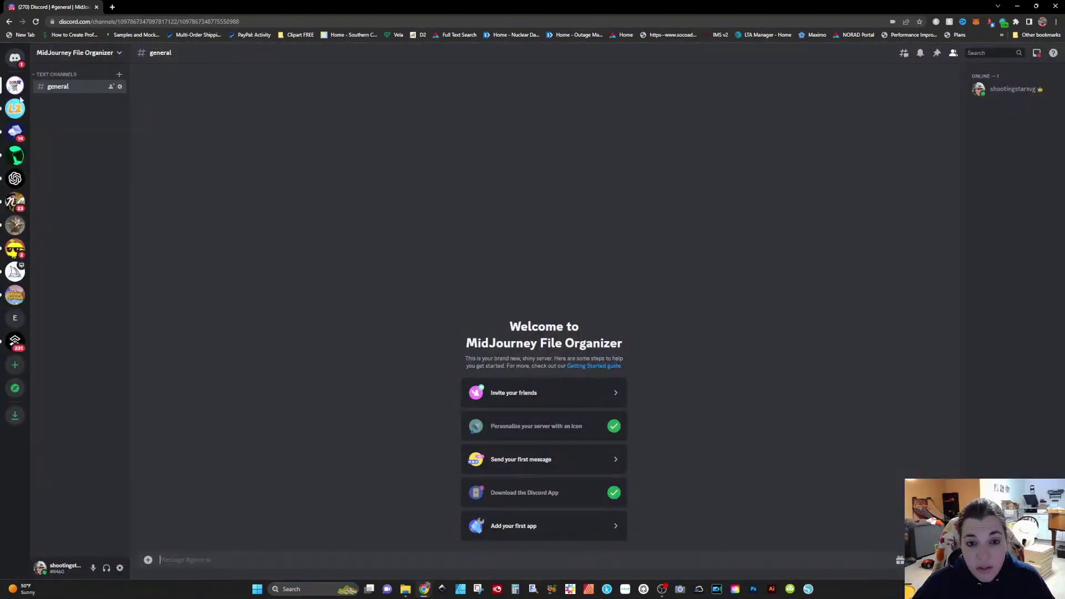
left_click(17, 58)
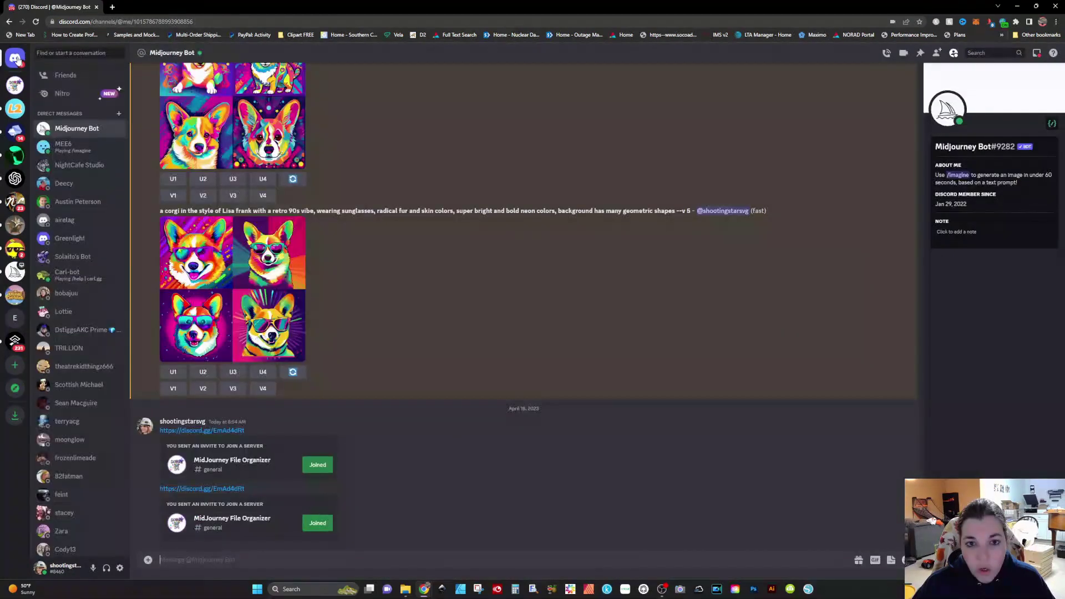
right_click(58, 129)
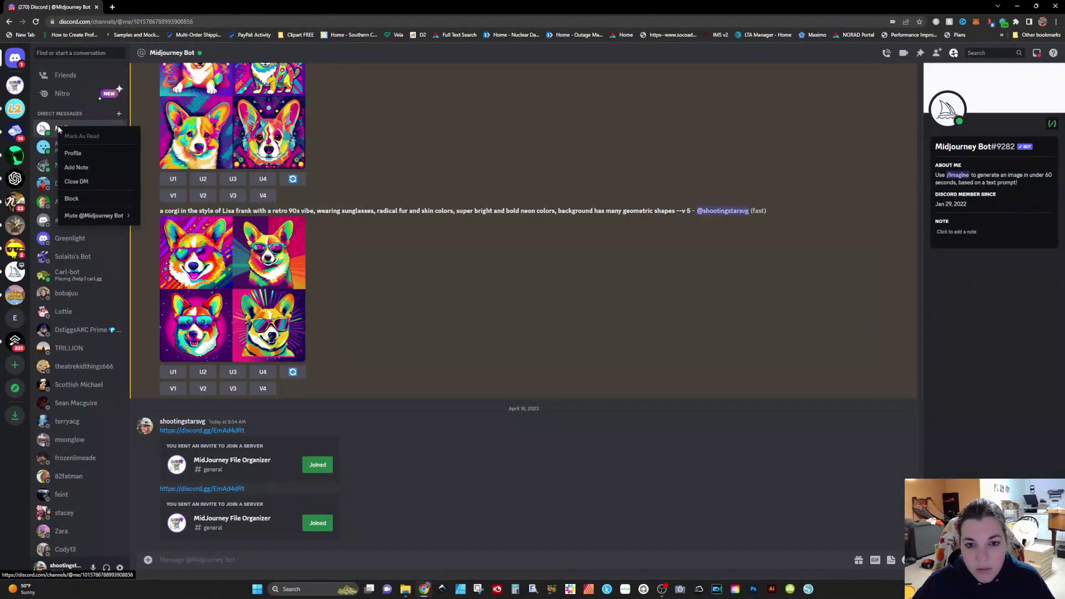
left_click(75, 156)
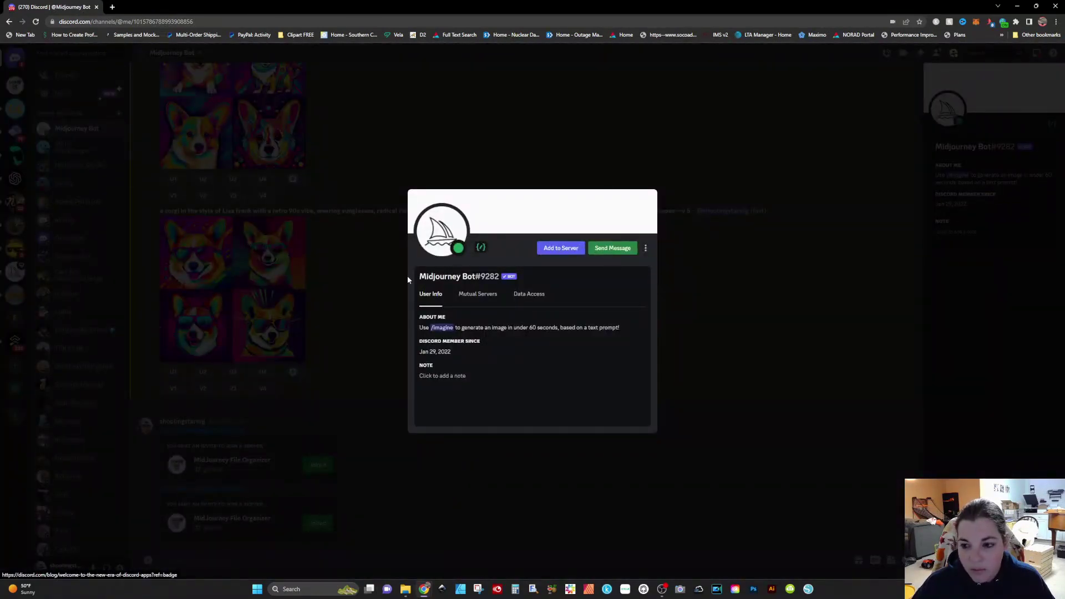
left_click(553, 254)
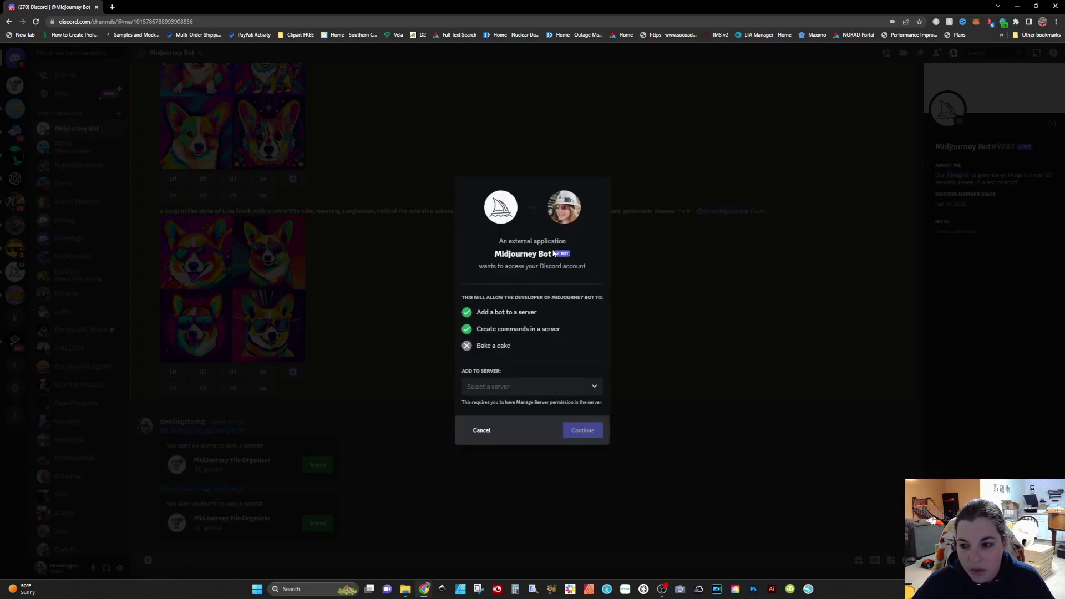
Step: Choose MidJourney File Organizer as the bot's server, authorize all its permissions, and complete the human verification
left_click(507, 390)
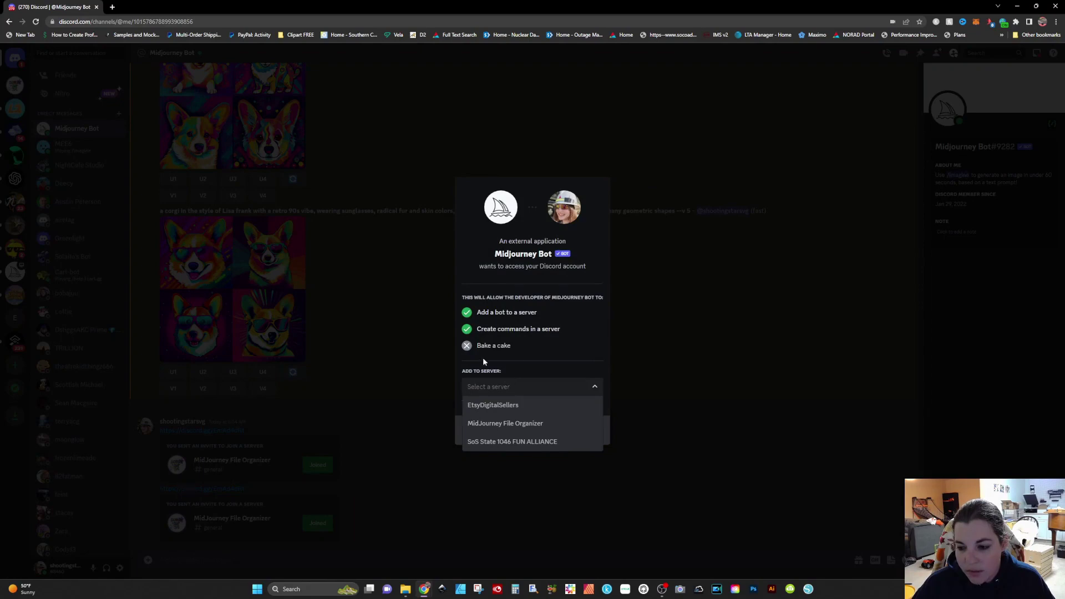
left_click(488, 424)
left_click(583, 430)
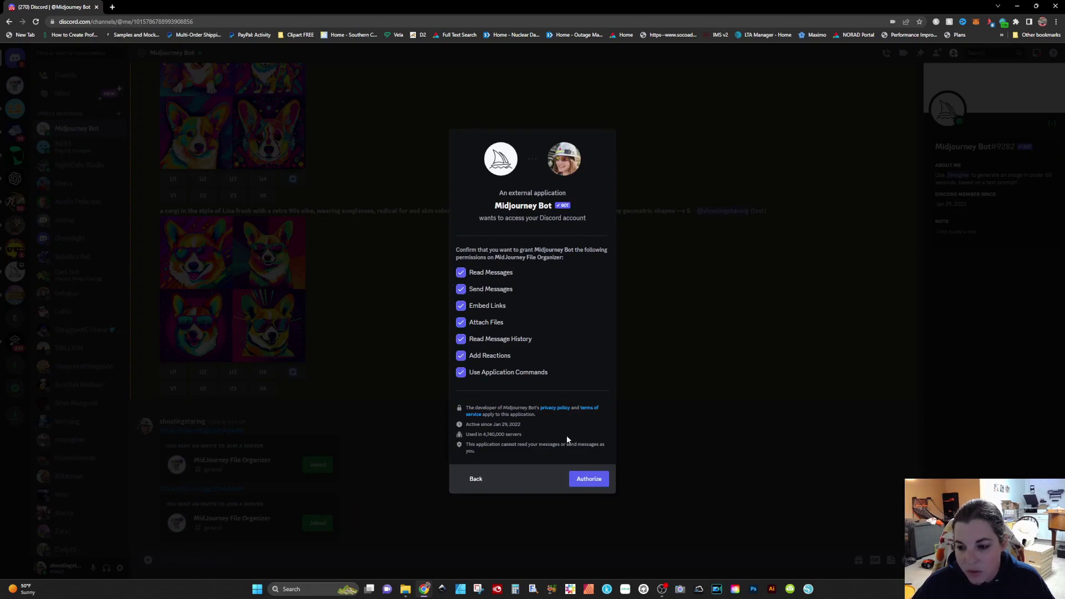
left_click(587, 479)
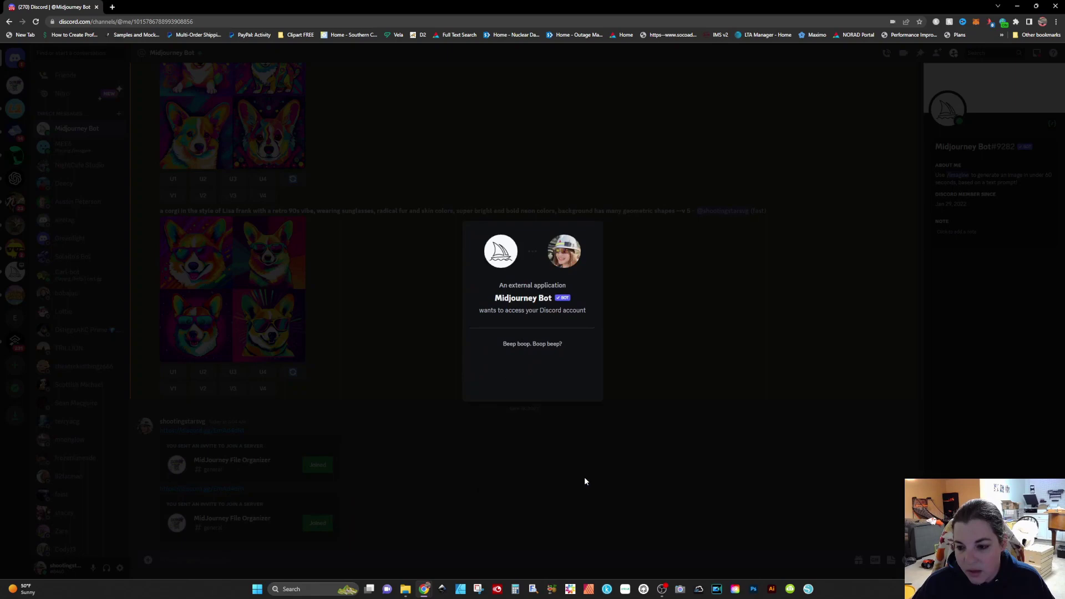
left_click(483, 371)
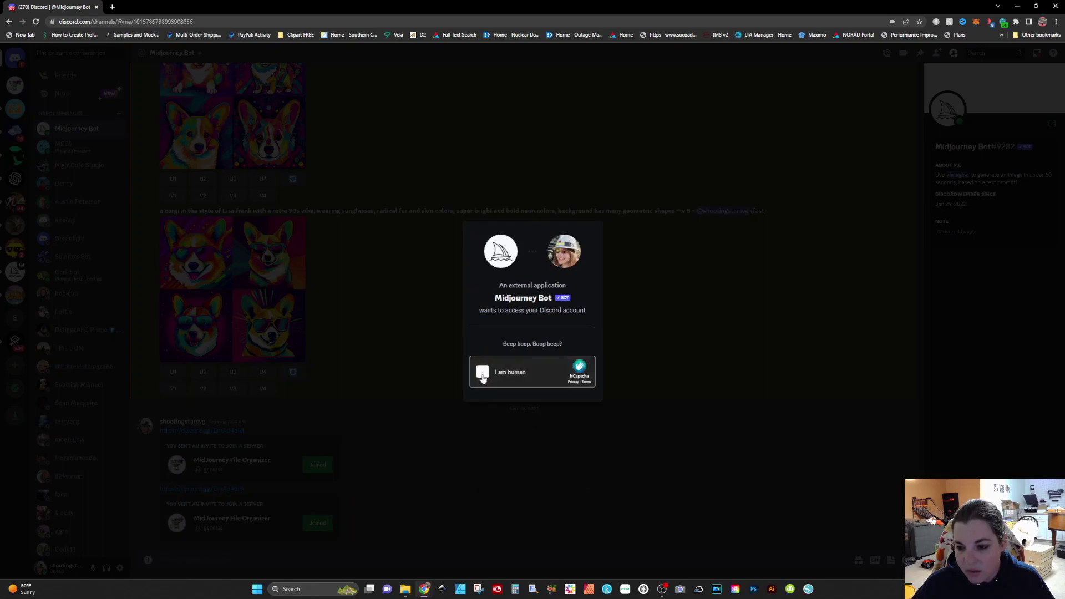
left_click(710, 263)
Step: In the new server's general channel, submit an /imagine prompt reading "what does midjourney look like as a human"
left_click(259, 517)
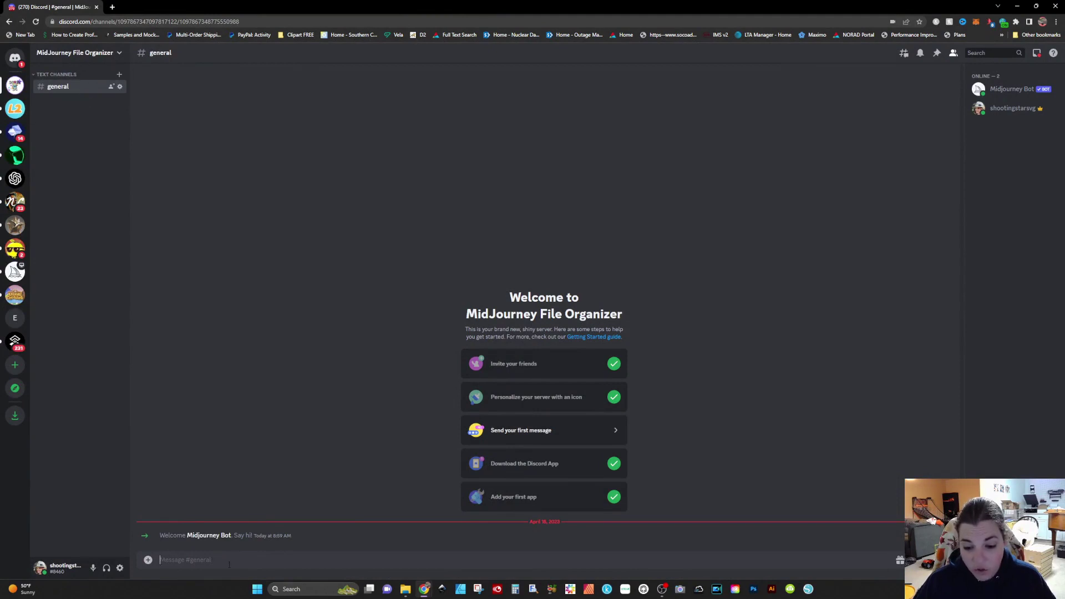
type("/imagine")
key("Return")
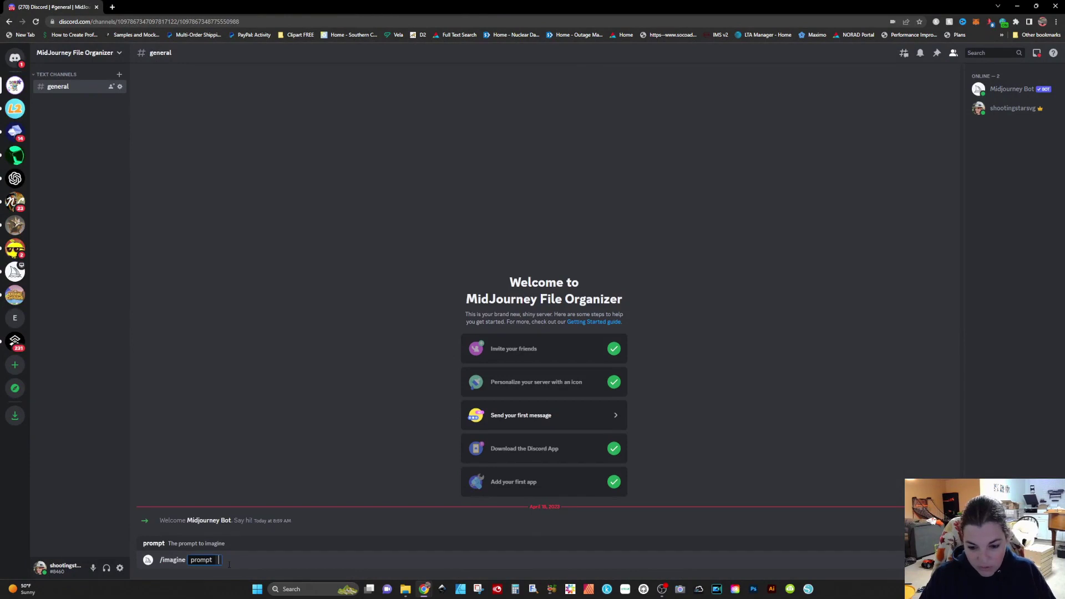
type("what")
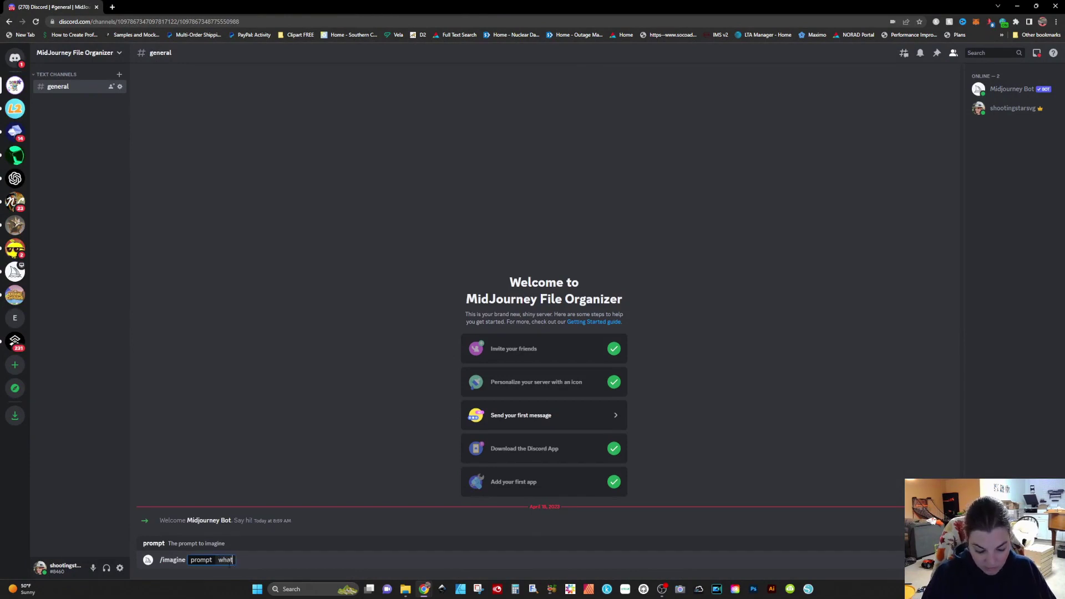
type(" does midjourney")
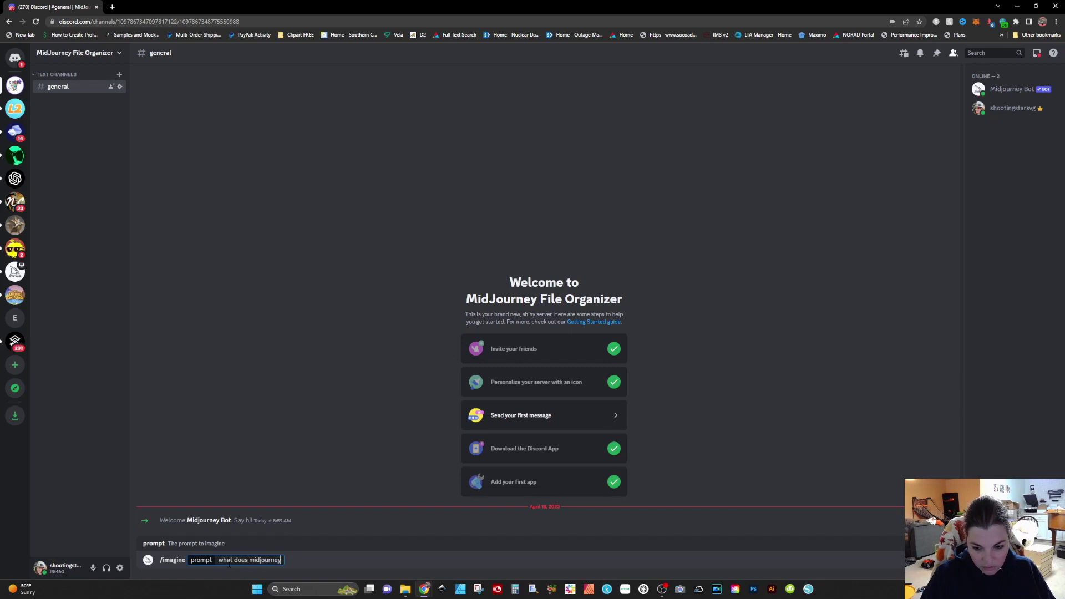
type(" look like as a hum")
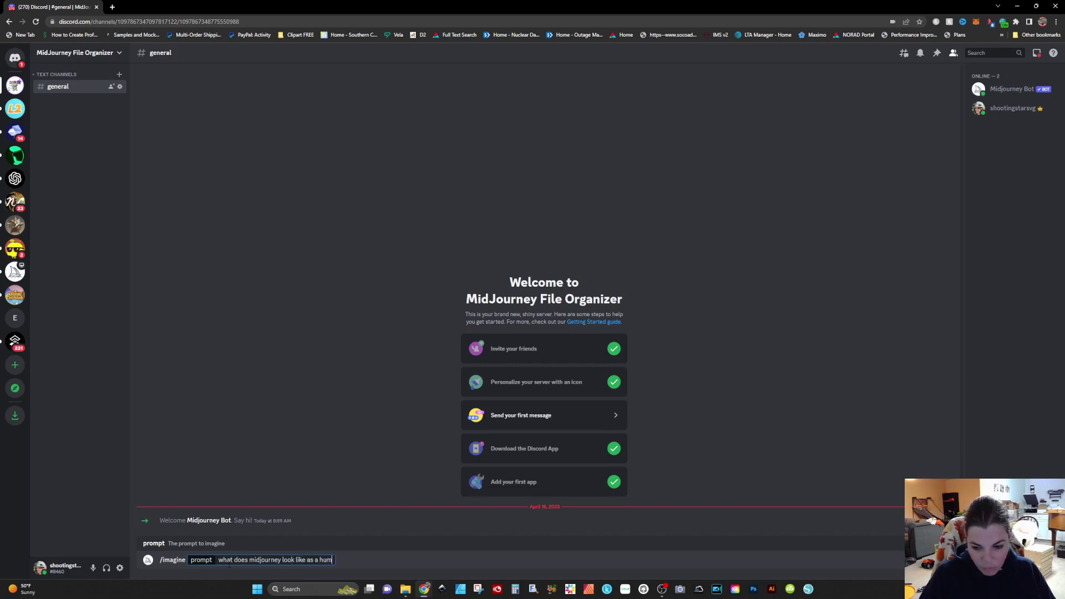
key("Return")
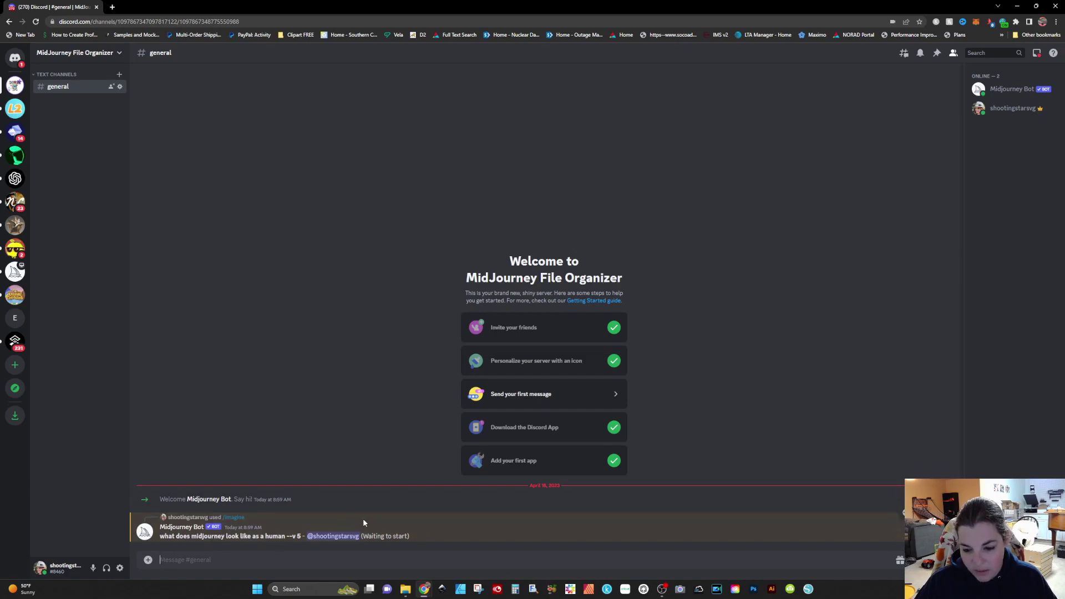
Step: Create a text channel named "animals" in the MidJourney File Organizer server
left_click(118, 74)
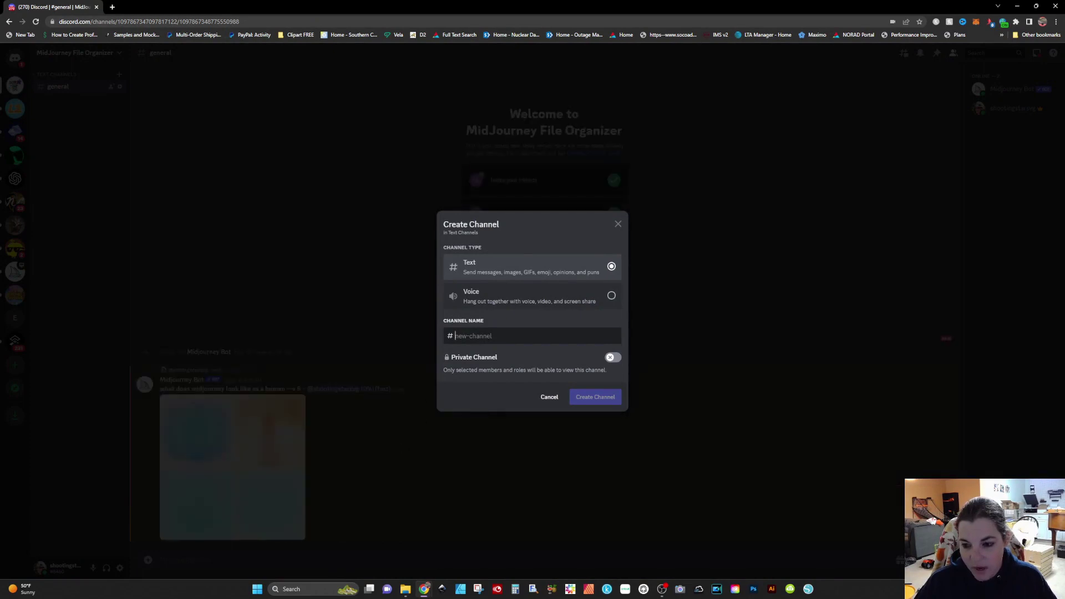
type("animals")
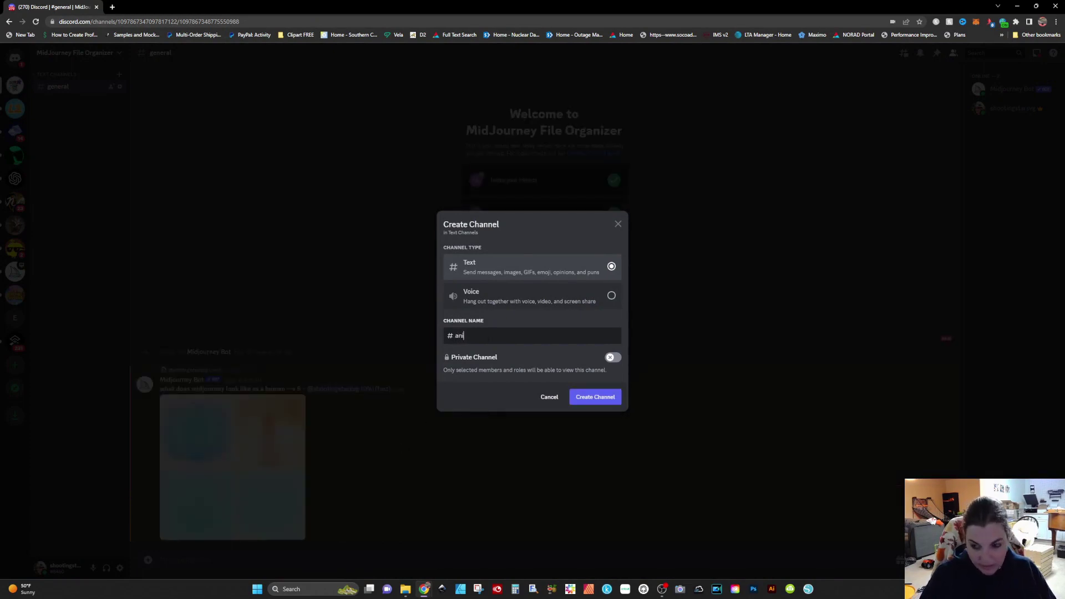
left_click(615, 397)
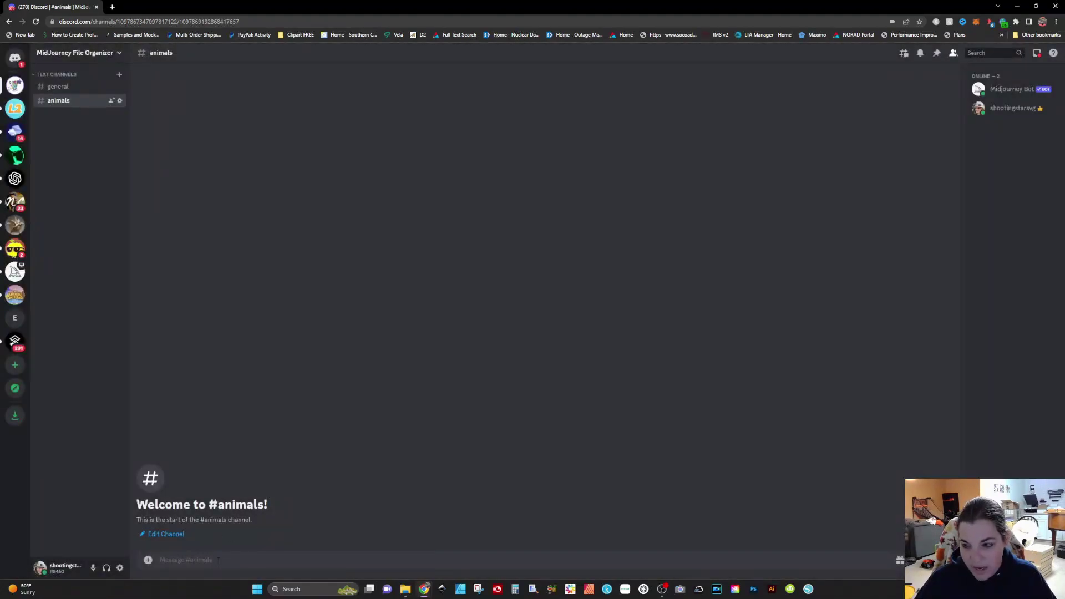
type("/imagine")
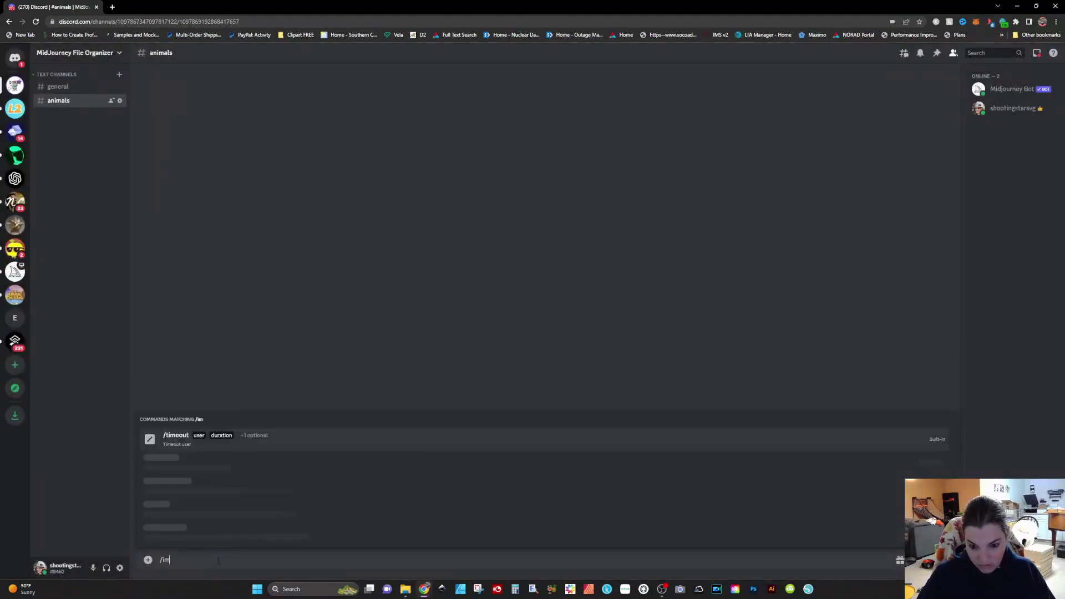
key("ctrl+a")
key("BackSpace")
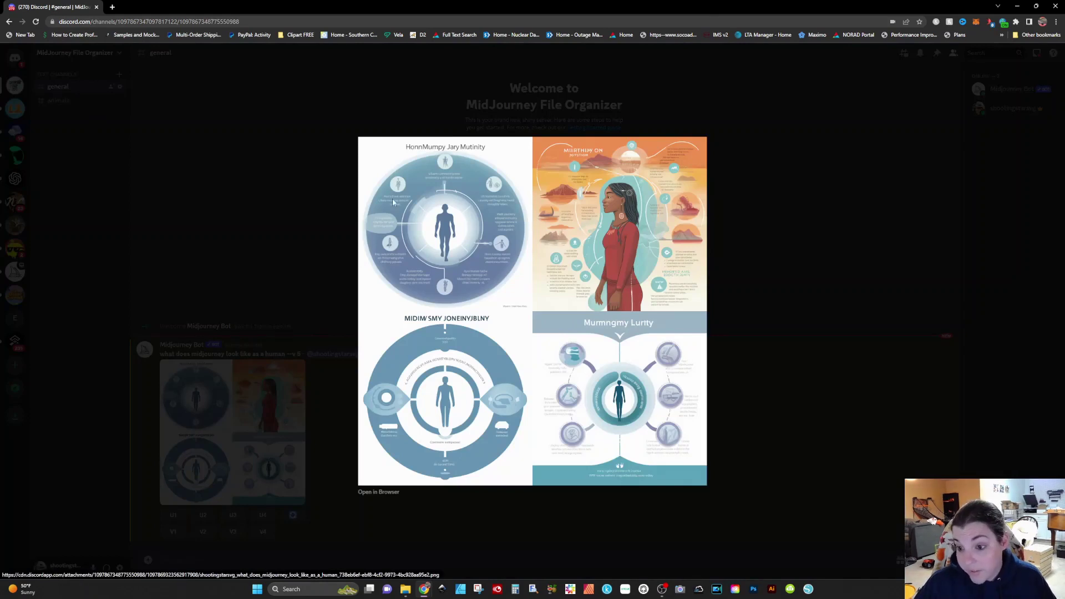
Step: Close the enlarged image grid and look up the /blend command in the general channel without running it
left_click(287, 215)
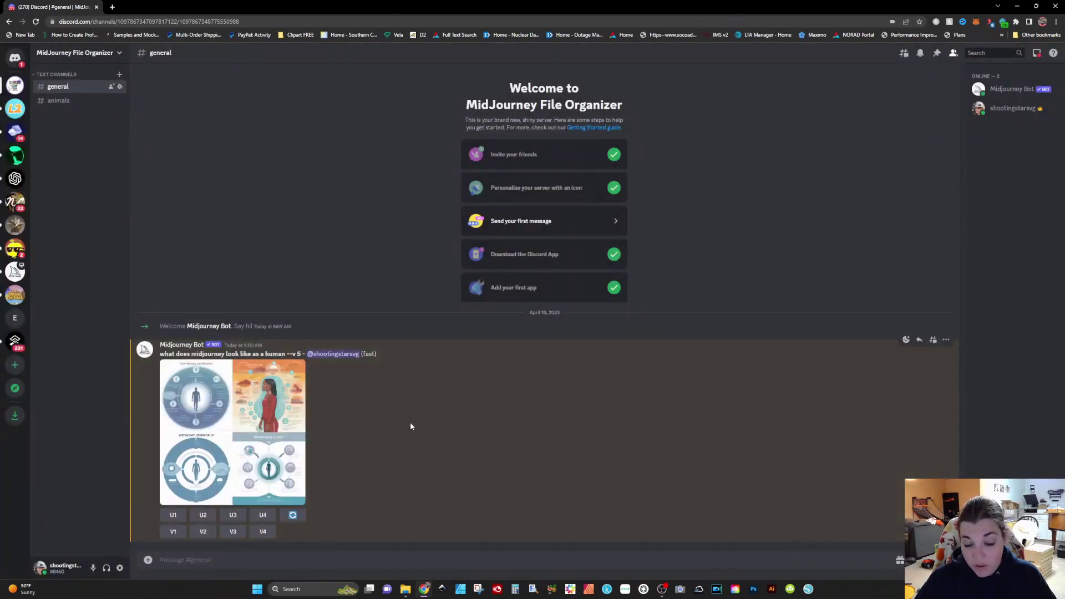
type("/blend")
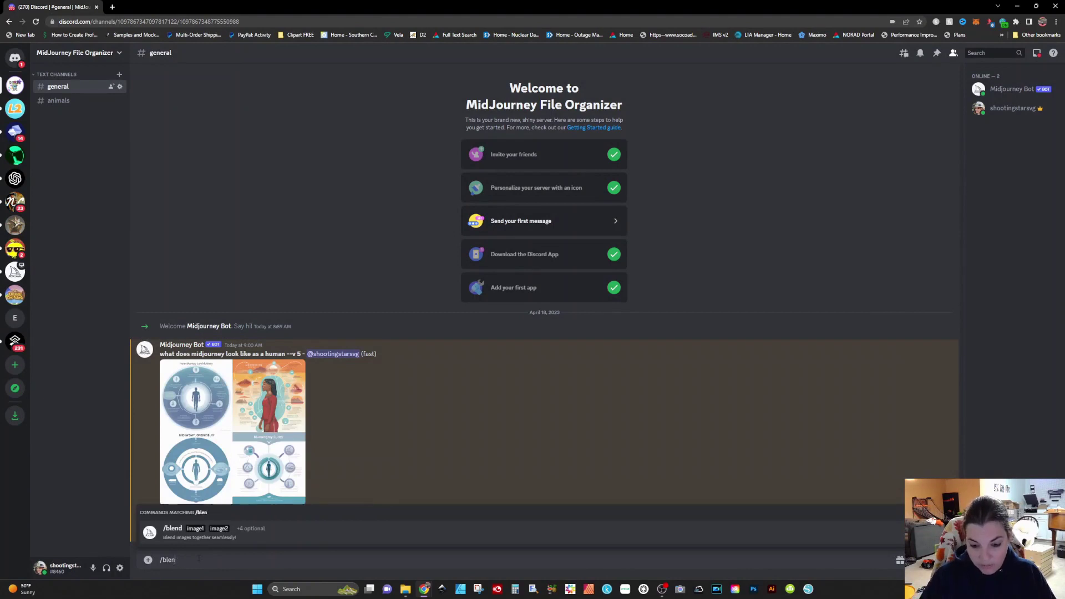
key("BackSpace")
key("BackSpace")
key("BackSpace")
key("BackSpace")
Step: Look up the /describe command in the general channel and clear the message without running it
type("des")
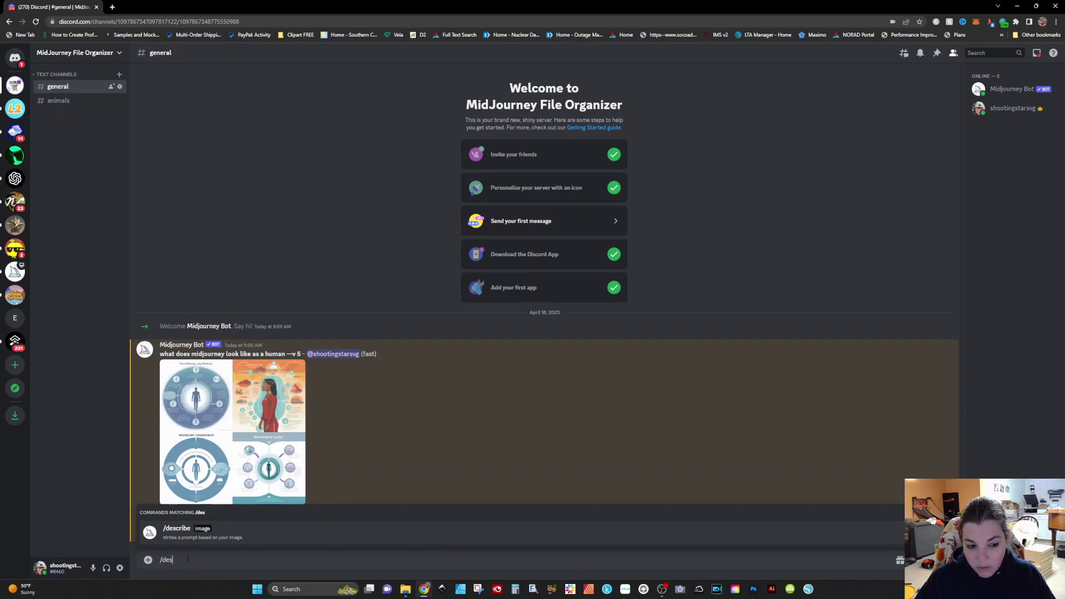
key("BackSpace")
key("BackSpace")
key("BackSpace")
key("BackSpace")
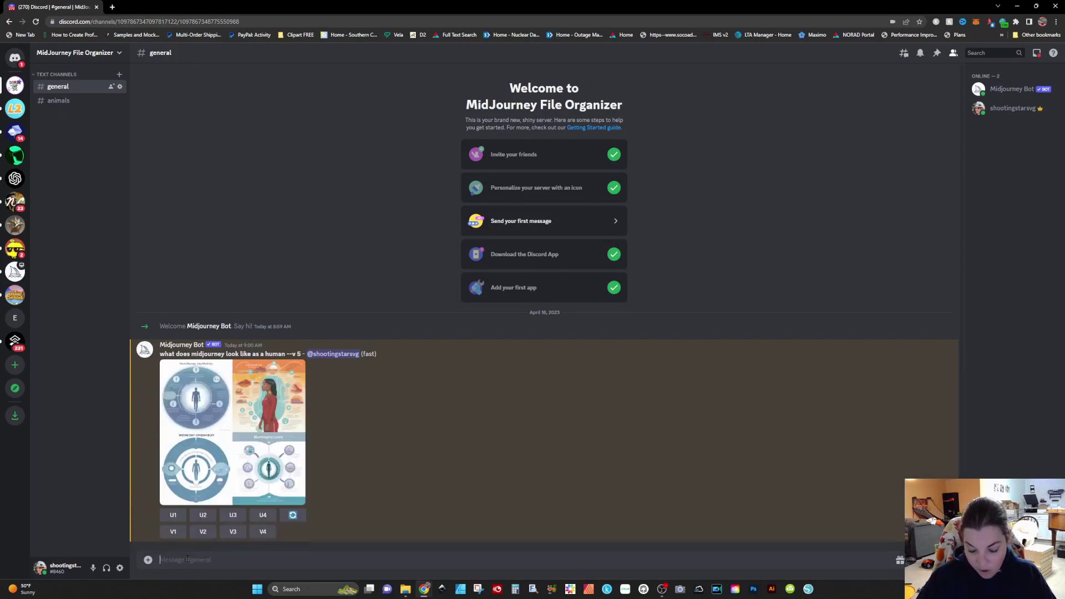